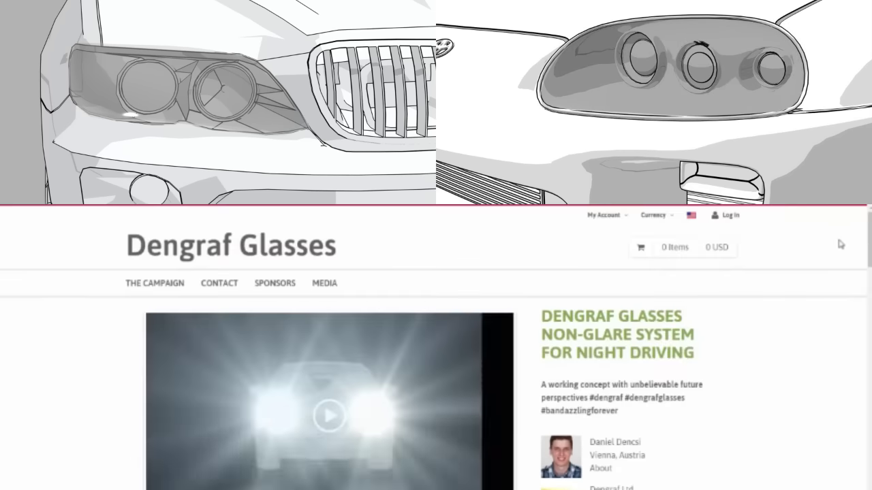
scroll(815, 29, "down", 3)
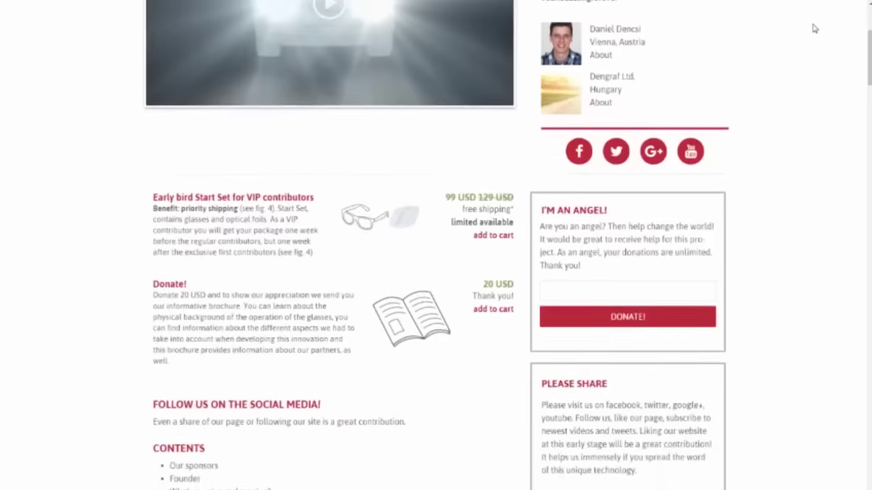
scroll(815, 29, "down", 4)
scroll(814, 29, "down", 6)
scroll(815, 28, "down", 4)
scroll(814, 29, "down", 6)
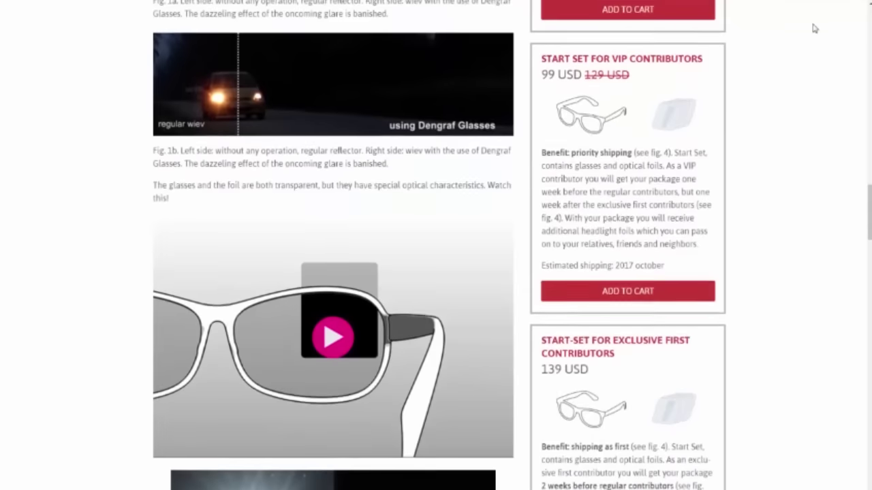